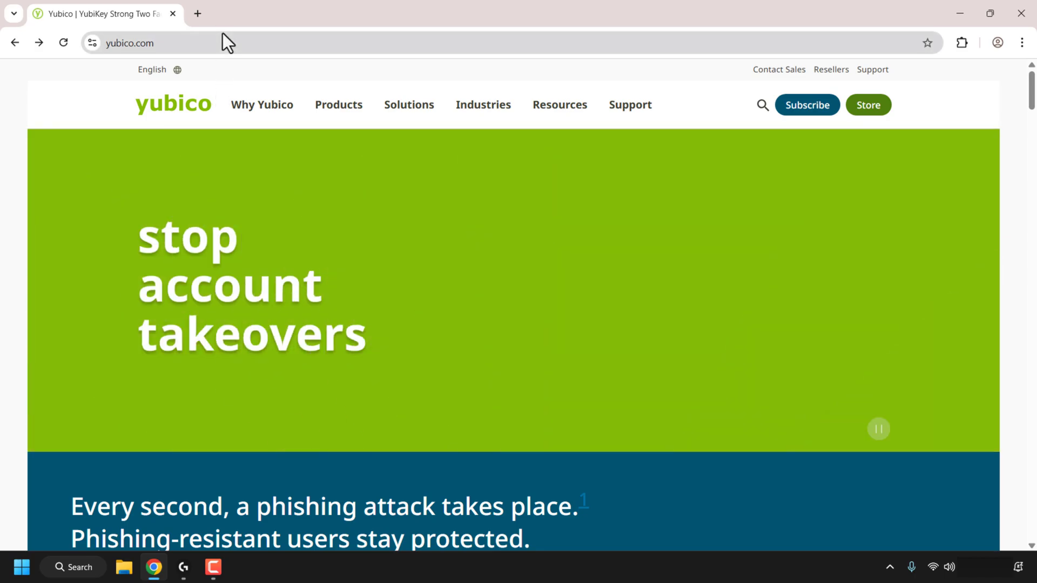
Step: Go to yubico.com's Downloads page from the Support menu and scroll to End-user tools
{"action": "left_click", "coordinate": [232, 41]}
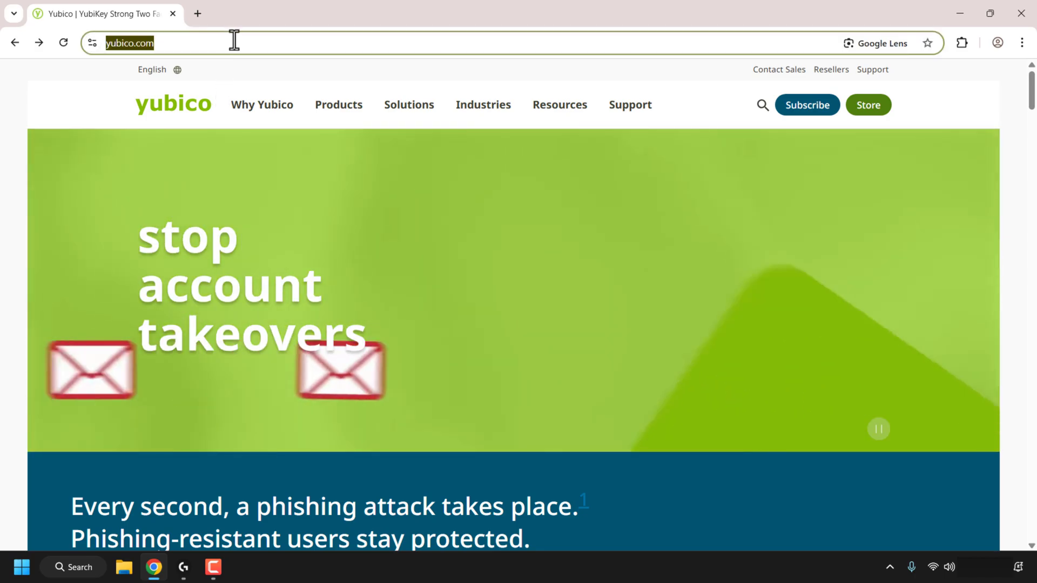
{"action": "left_click", "coordinate": [233, 41]}
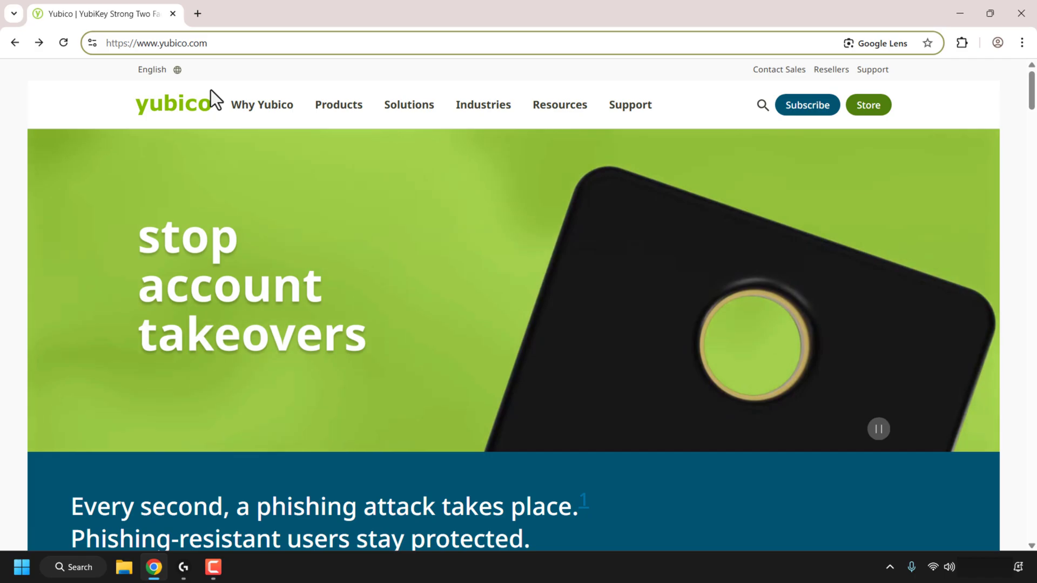
{"action": "left_click", "coordinate": [210, 90]}
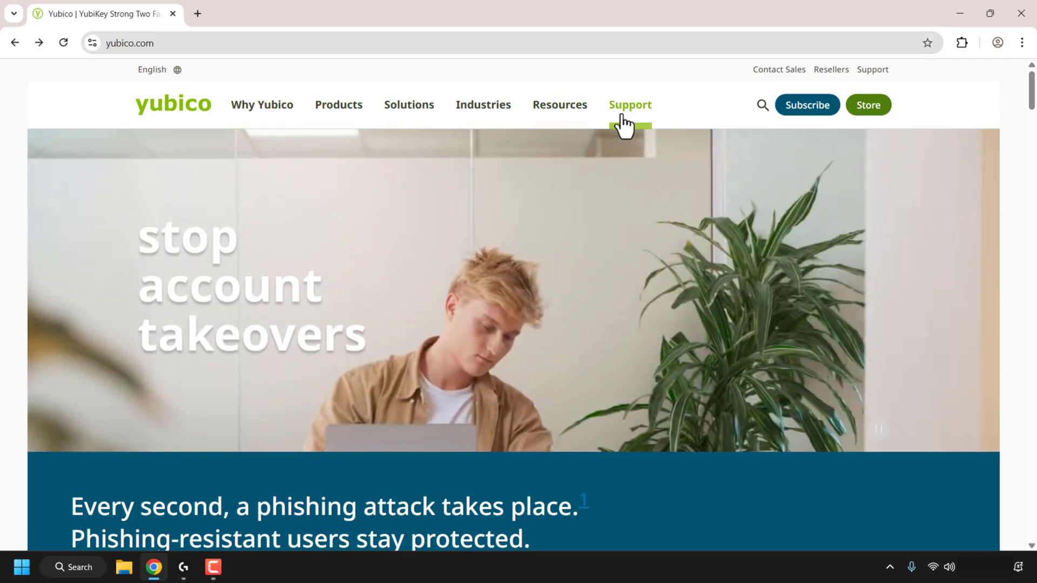
{"action": "left_click", "coordinate": [626, 116]}
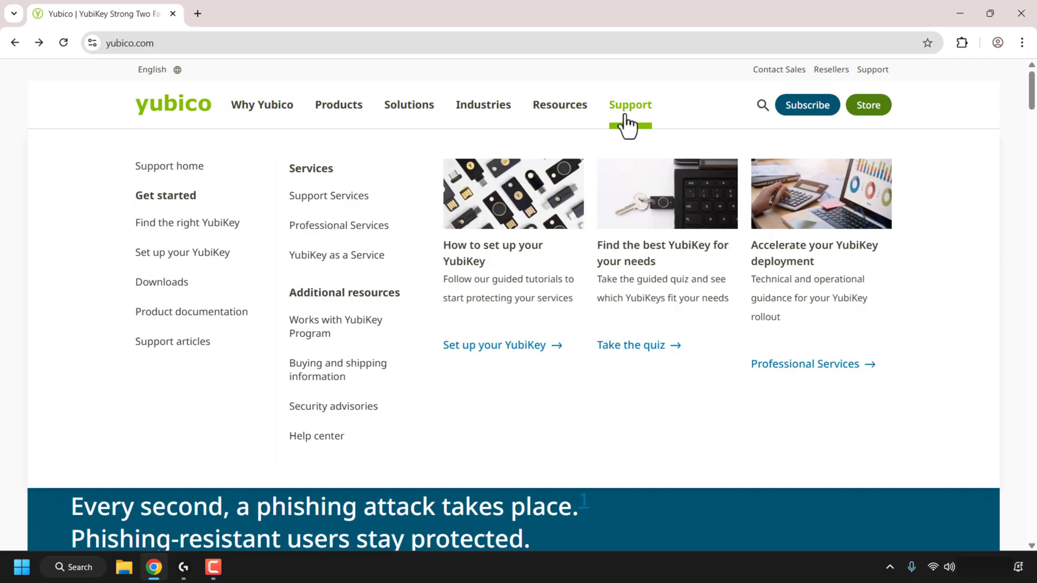
{"action": "left_click", "coordinate": [181, 293]}
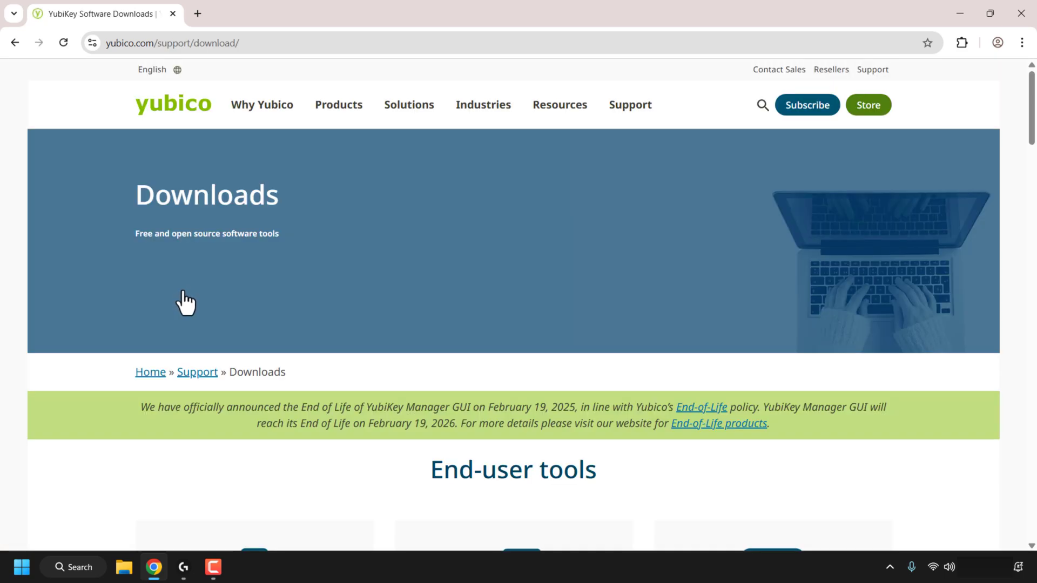
{"action": "left_click_drag", "start_coordinate": [1034, 136], "coordinate": [1034, 183]}
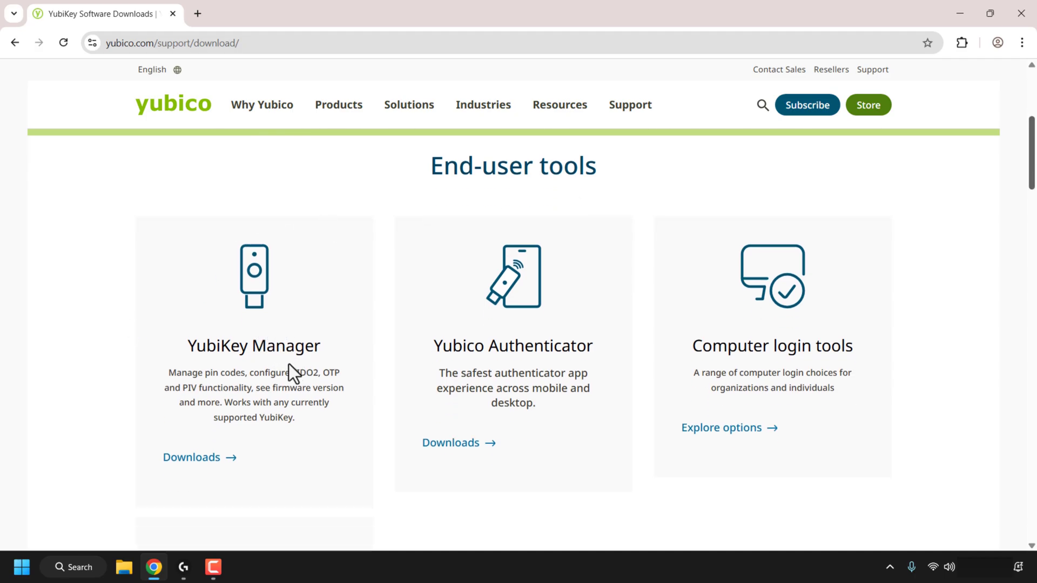
Step: Open the YubiKey Manager download page and scroll to its Downloads (GUI) section
{"action": "left_click", "coordinate": [210, 458]}
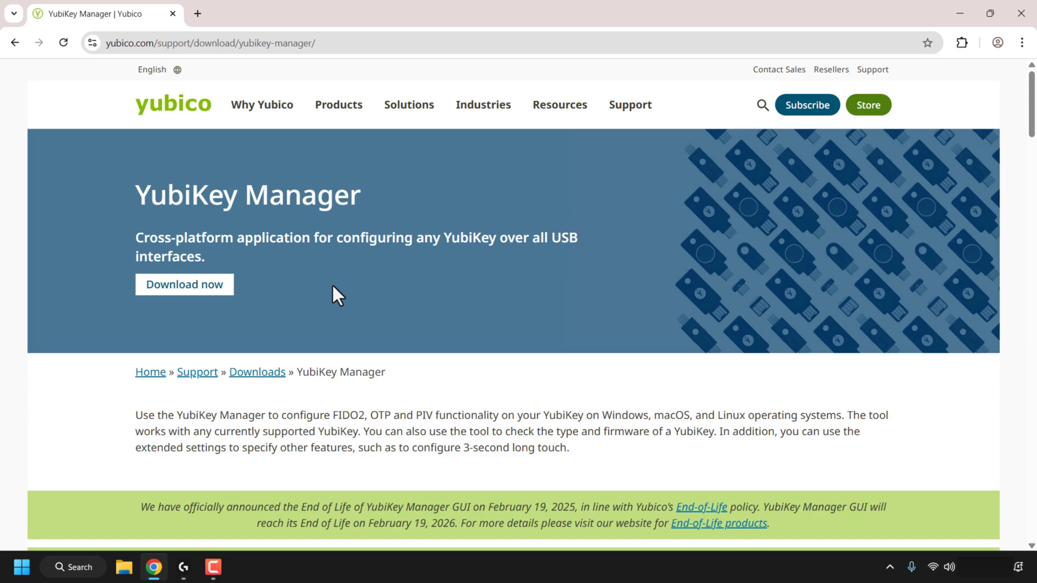
{"action": "left_click_drag", "start_coordinate": [1032, 111], "coordinate": [1035, 182]}
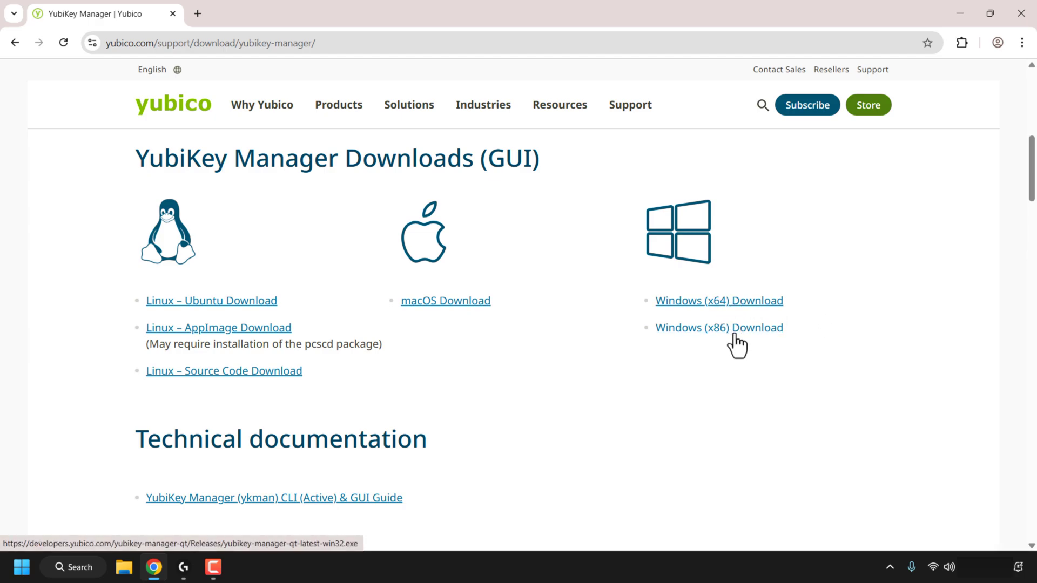
Step: Download the Windows x64 installer yubikey-manager-qt-1.2.6-win64.exe and run it from Chrome's downloads
{"action": "left_click", "coordinate": [717, 306]}
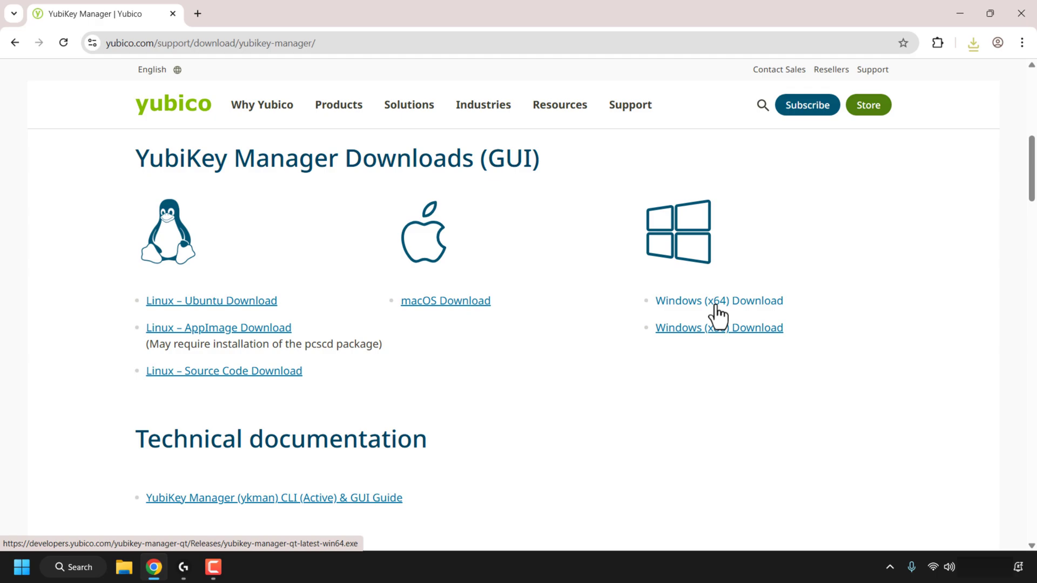
{"action": "left_click", "coordinate": [973, 44]}
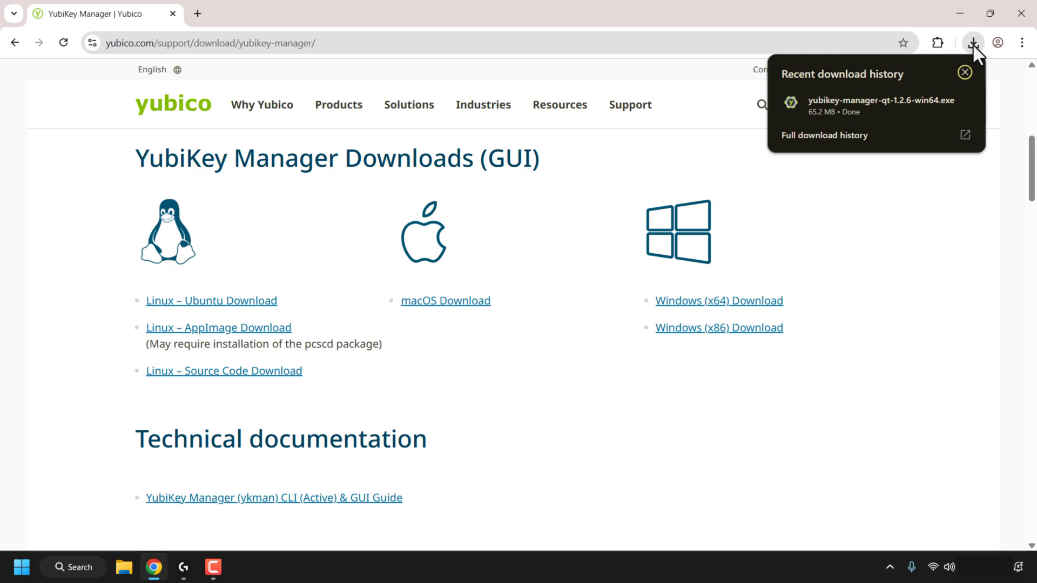
{"action": "left_click", "coordinate": [864, 100]}
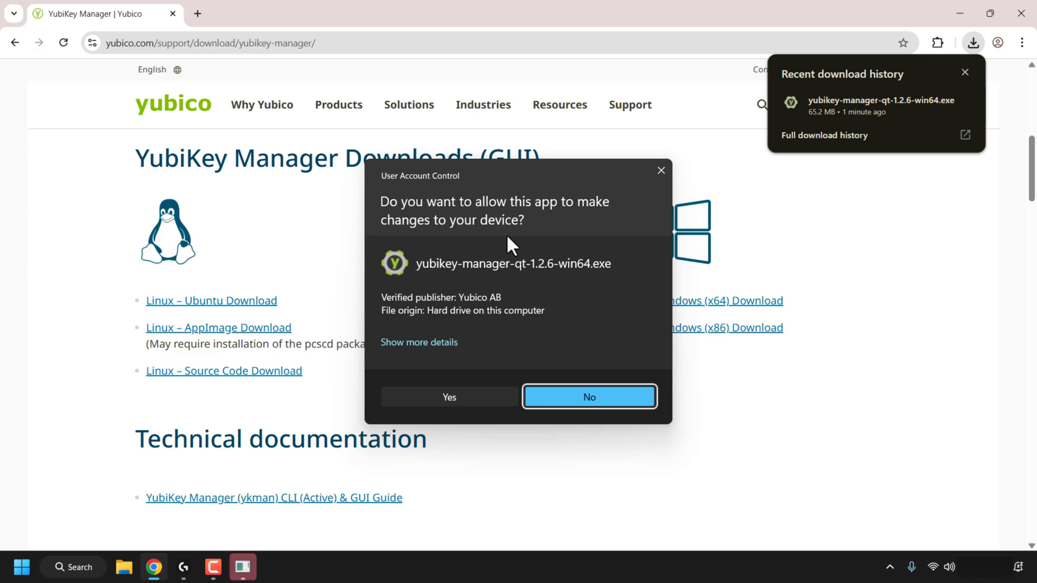
Step: Approve UAC and install YubiKey Manager with the default location and shortcut folder, then finish
{"action": "left_click", "coordinate": [476, 398]}
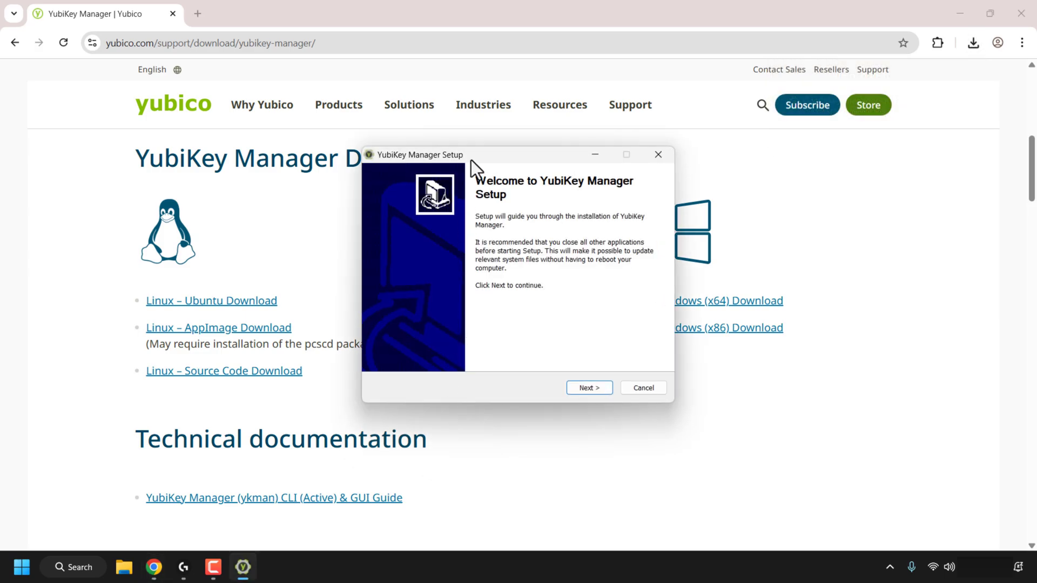
{"action": "left_click", "coordinate": [604, 386]}
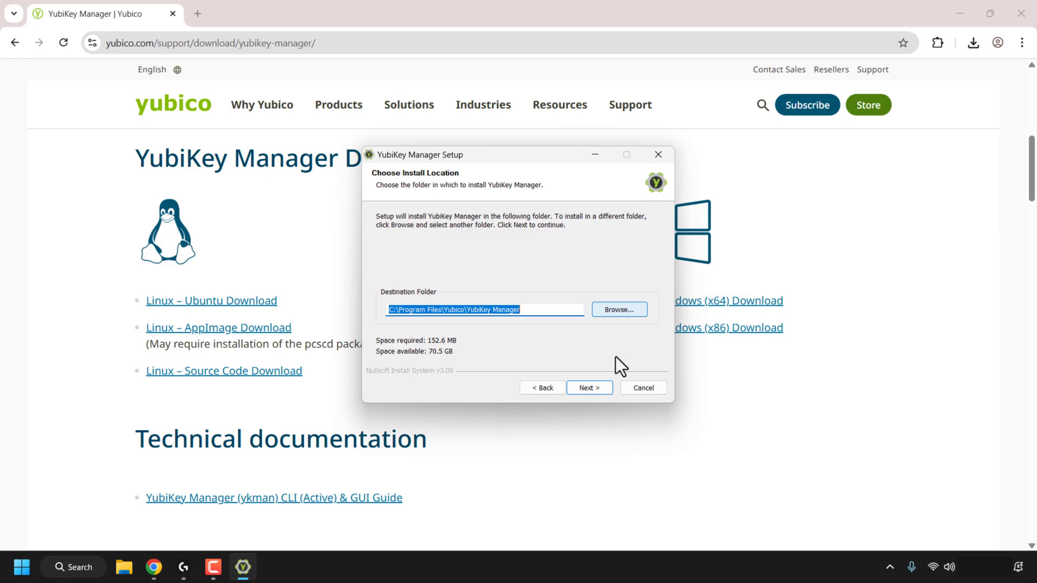
{"action": "left_click", "coordinate": [606, 388]}
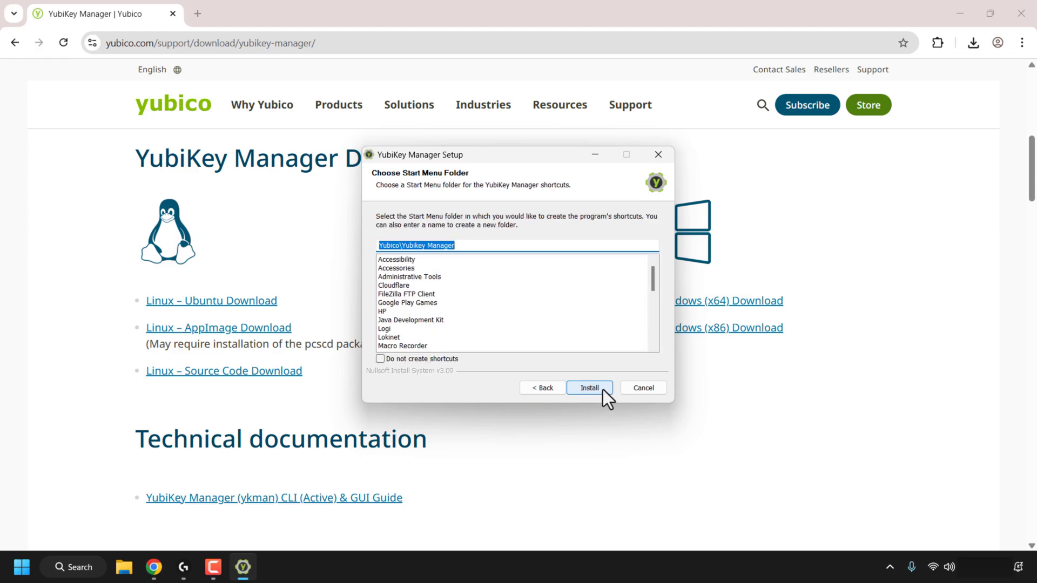
{"action": "left_click", "coordinate": [603, 390]}
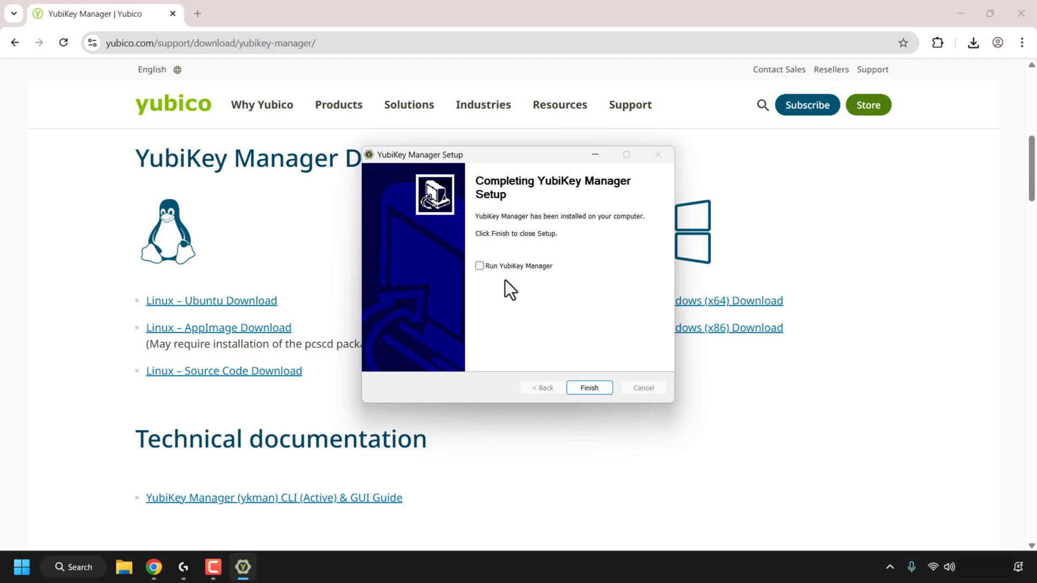
{"action": "left_click", "coordinate": [599, 388]}
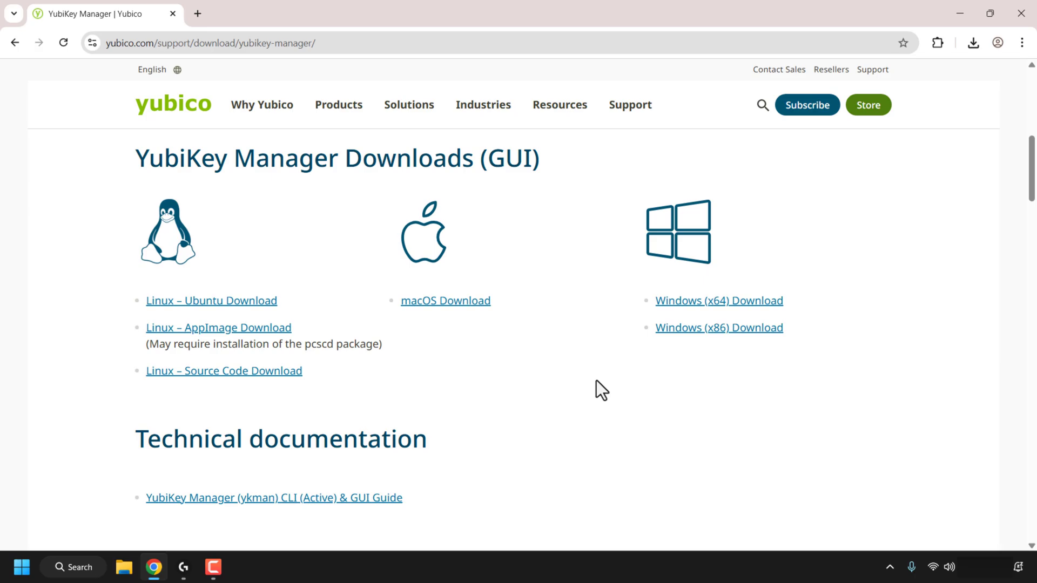
Step: Search the Start menu for 'yubikey manager' to list the YubiKey Manager app
{"action": "left_click", "coordinate": [81, 568]}
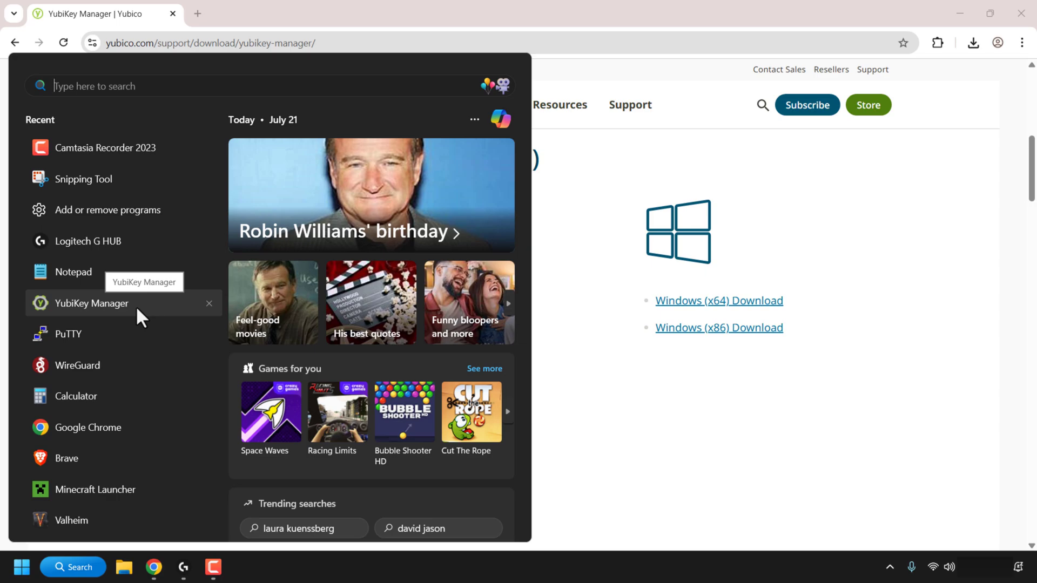
{"action": "right_click", "coordinate": [141, 306]}
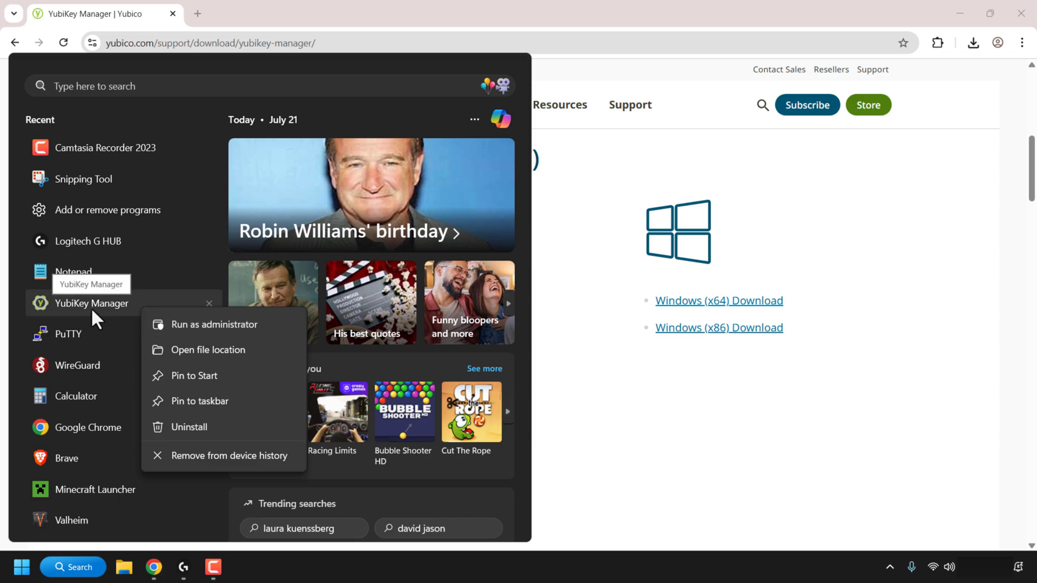
{"action": "left_click", "coordinate": [136, 86]}
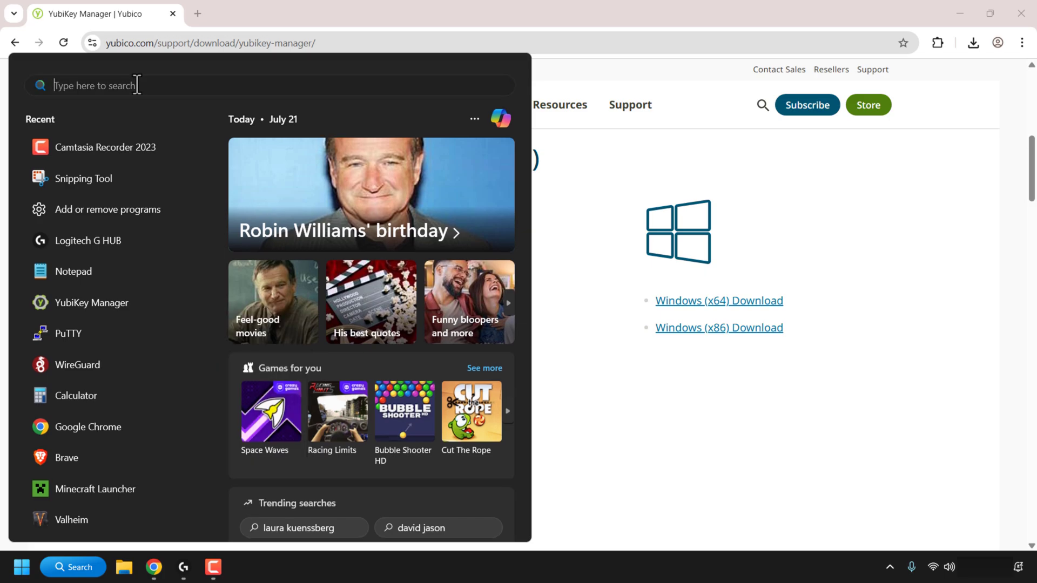
{"action": "type", "text": "yubikey manager"}
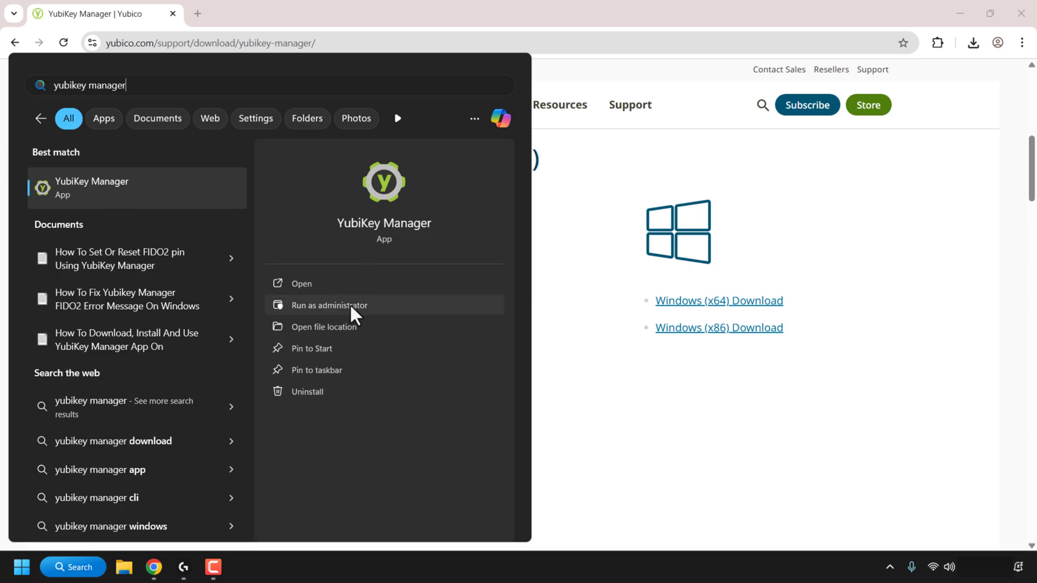
Step: Run YubiKey Manager as administrator and approve the UAC prompt
{"action": "left_click", "coordinate": [320, 306]}
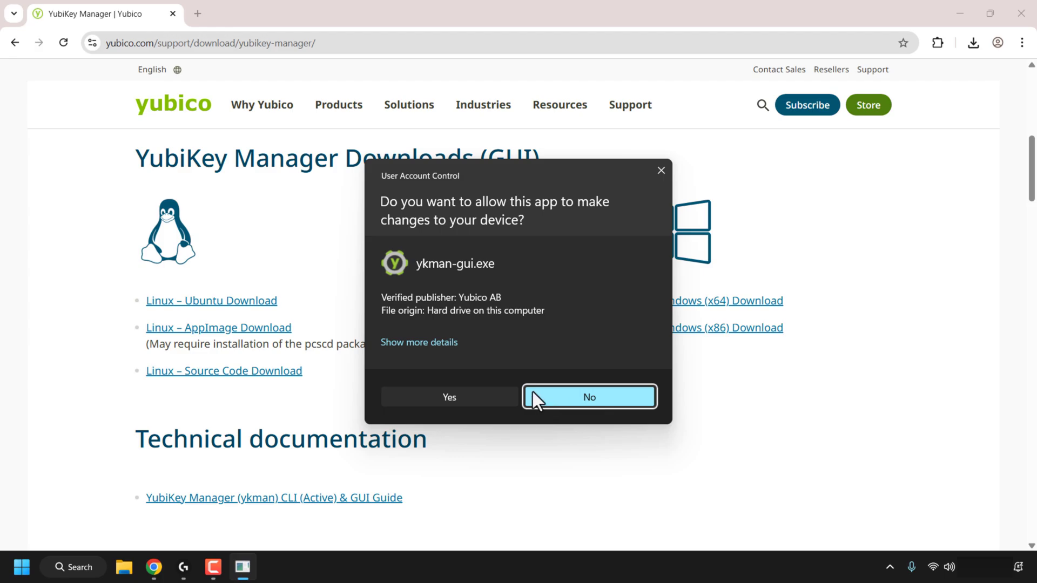
{"action": "left_click", "coordinate": [492, 402]}
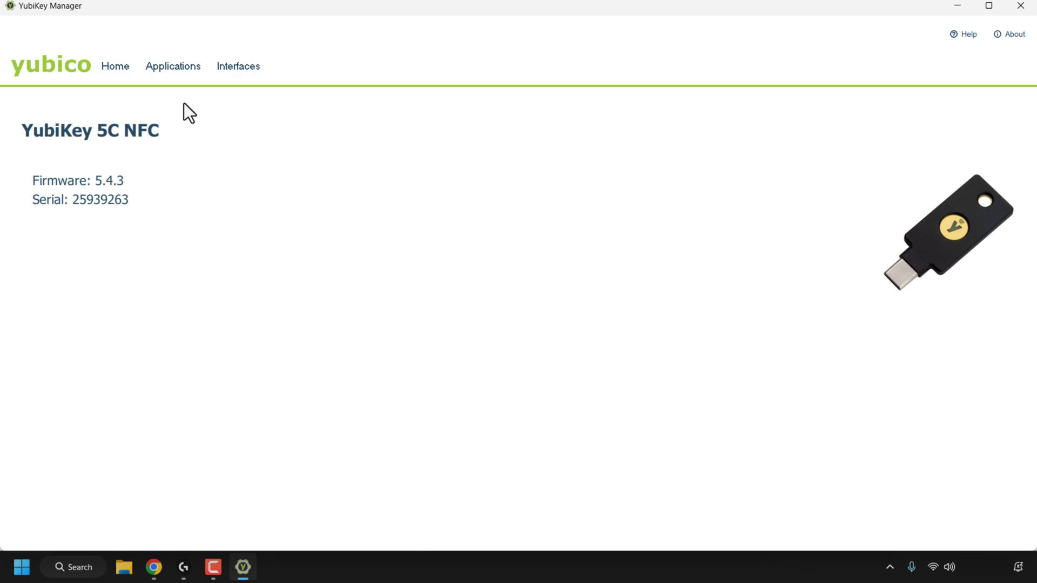
Step: Show the OTP, FIDO2 and PIV entries under Applications for the YubiKey 5C NFC
{"action": "left_click", "coordinate": [173, 71]}
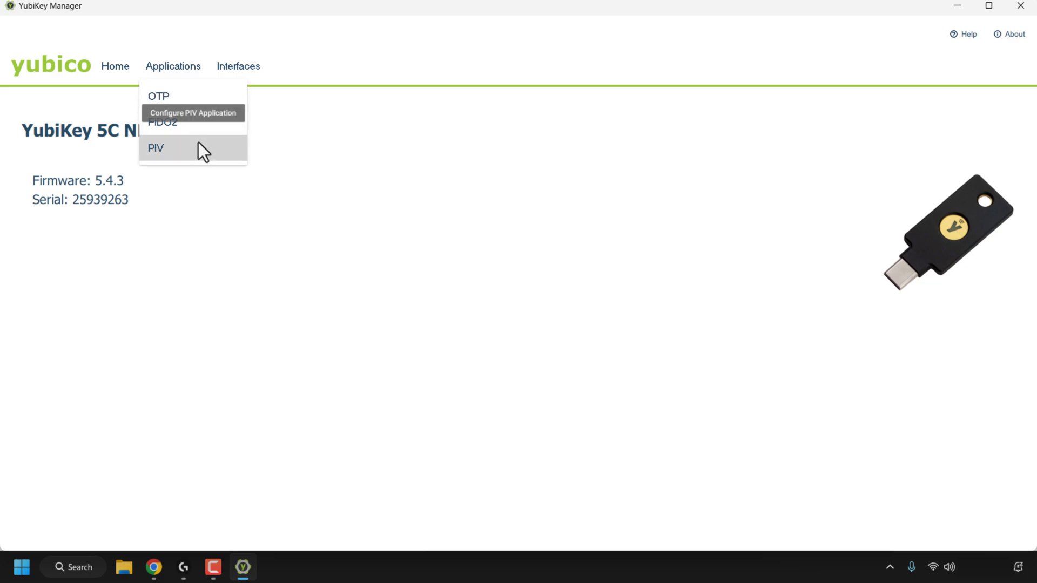
Step: Open the OTP page and preview Slot 1's Challenge-response and Yubico OTP types without saving
{"action": "left_click", "coordinate": [194, 106]}
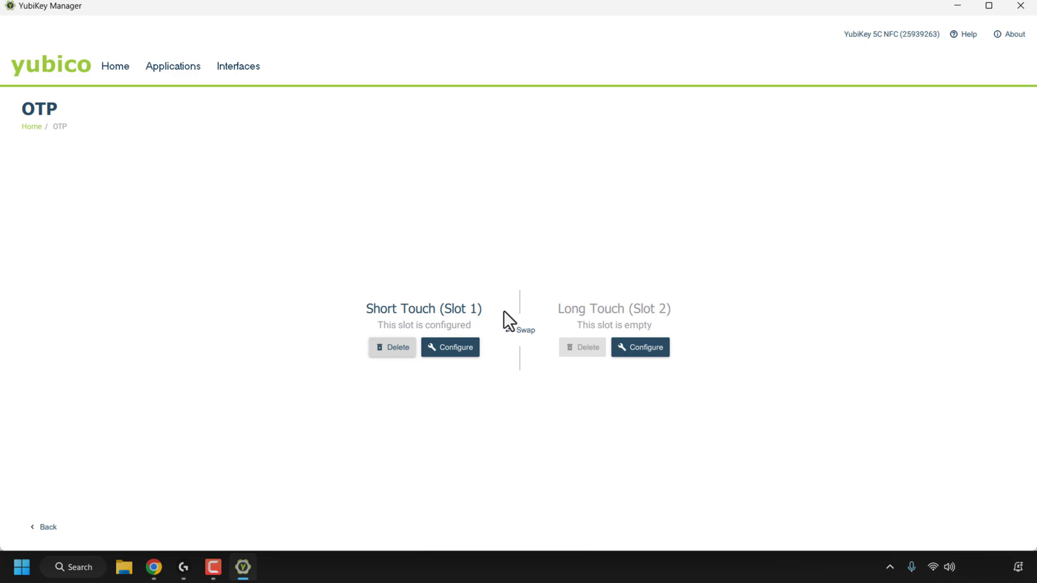
{"action": "left_click", "coordinate": [462, 349]}
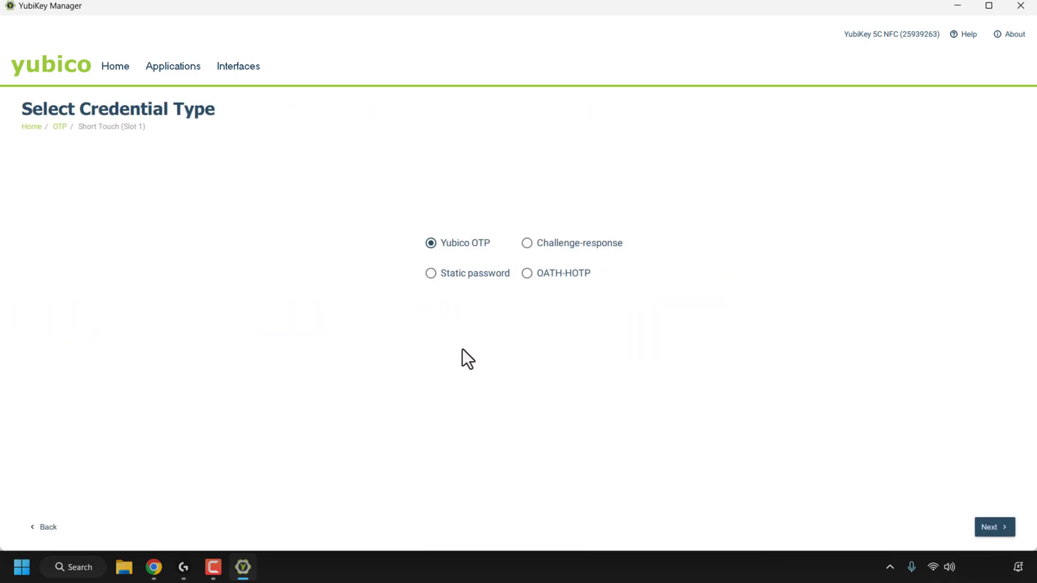
{"action": "left_click", "coordinate": [519, 248]}
{"action": "left_click", "coordinate": [430, 244]}
{"action": "left_click", "coordinate": [54, 526]}
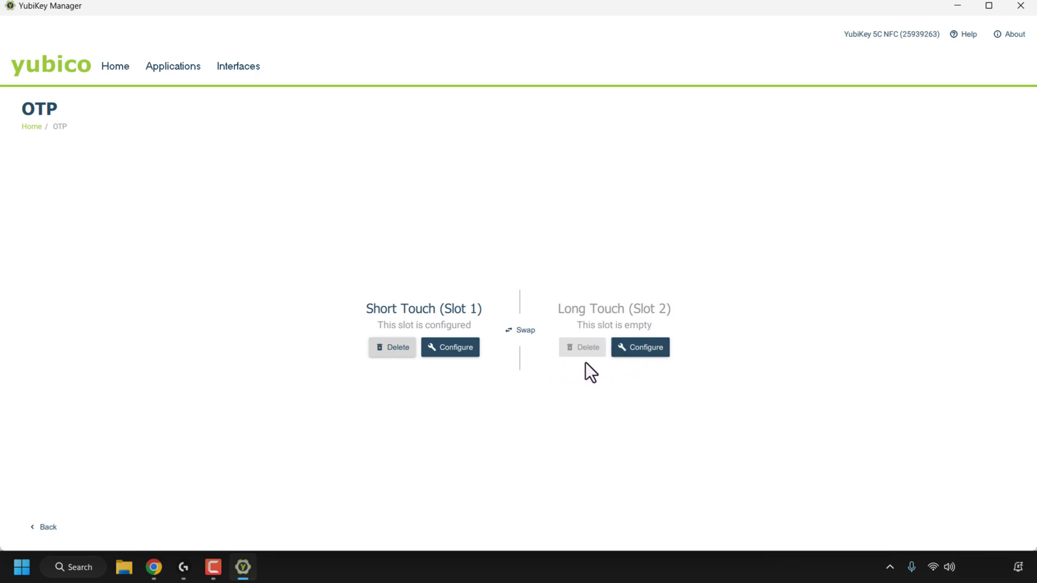
{"action": "left_click", "coordinate": [170, 72]}
Step: View the FIDO2 page, then switch to the PIV application page
{"action": "left_click", "coordinate": [194, 119]}
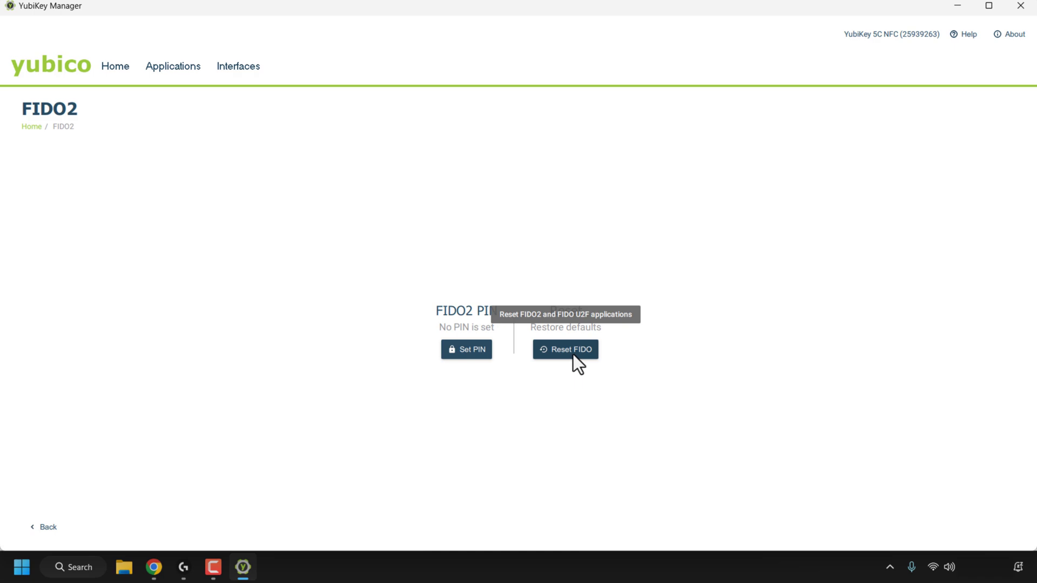
{"action": "left_click", "coordinate": [173, 69]}
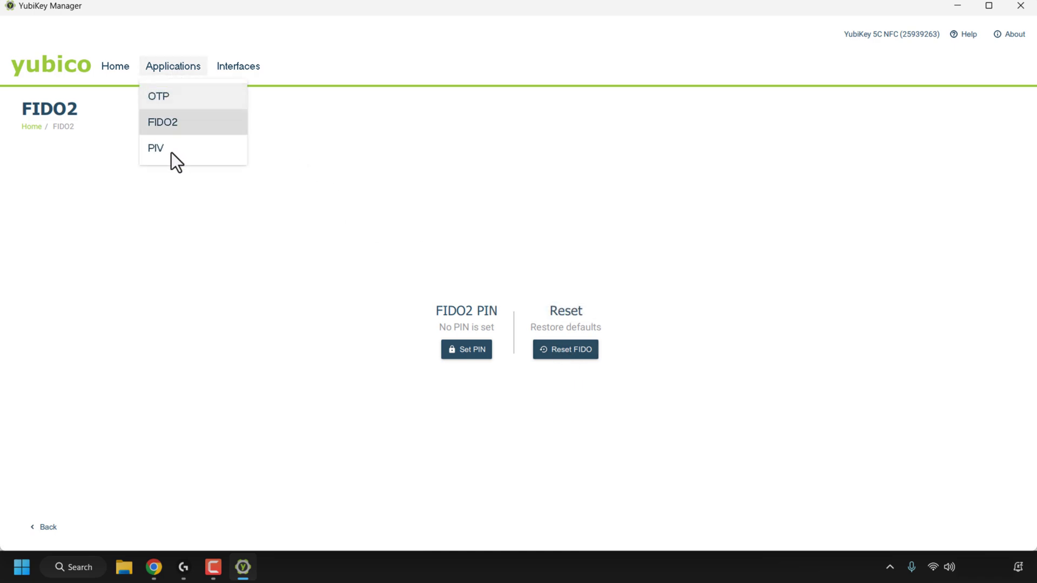
{"action": "left_click", "coordinate": [169, 150]}
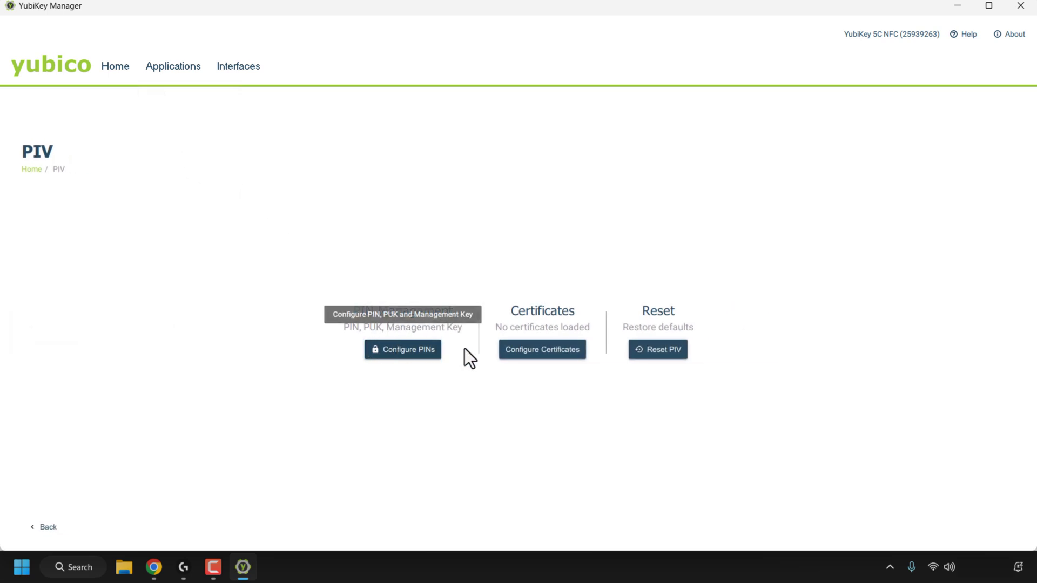
Step: Glance at PIV's Configure PINs screen, then go to the USB and NFC Interfaces page
{"action": "left_click", "coordinate": [422, 357]}
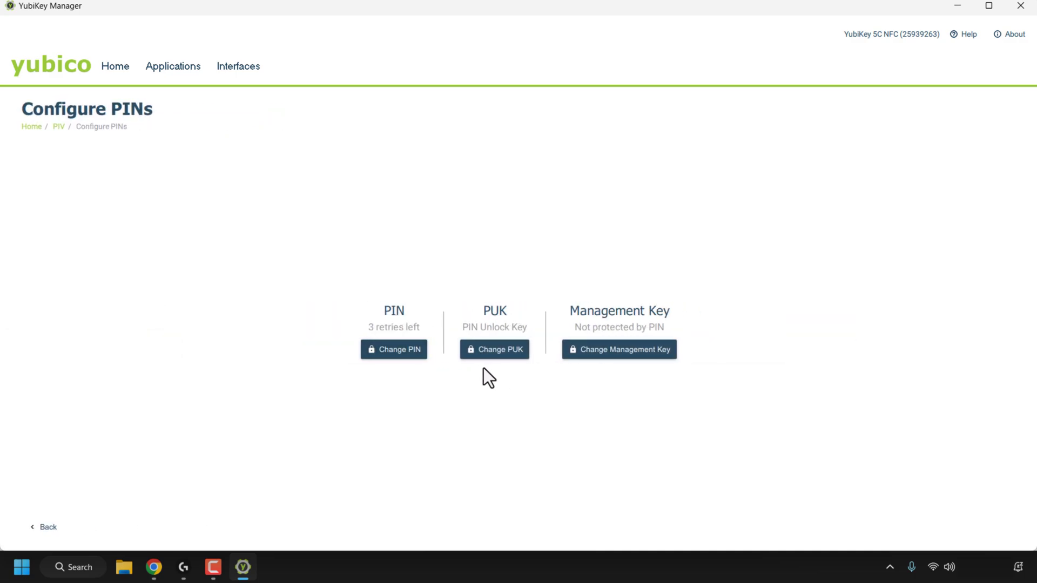
{"action": "left_click", "coordinate": [41, 524]}
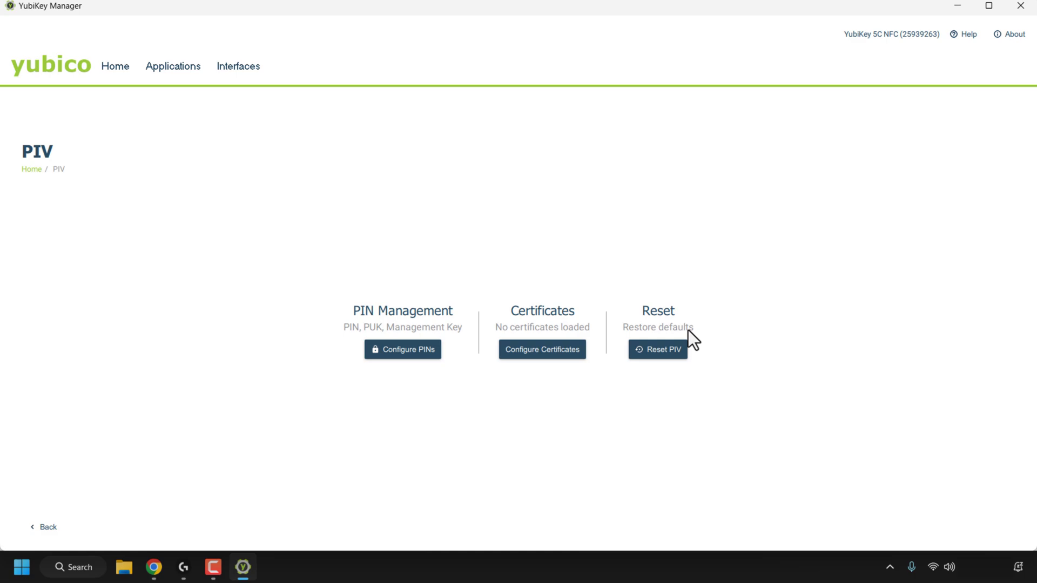
{"action": "left_click", "coordinate": [245, 67]}
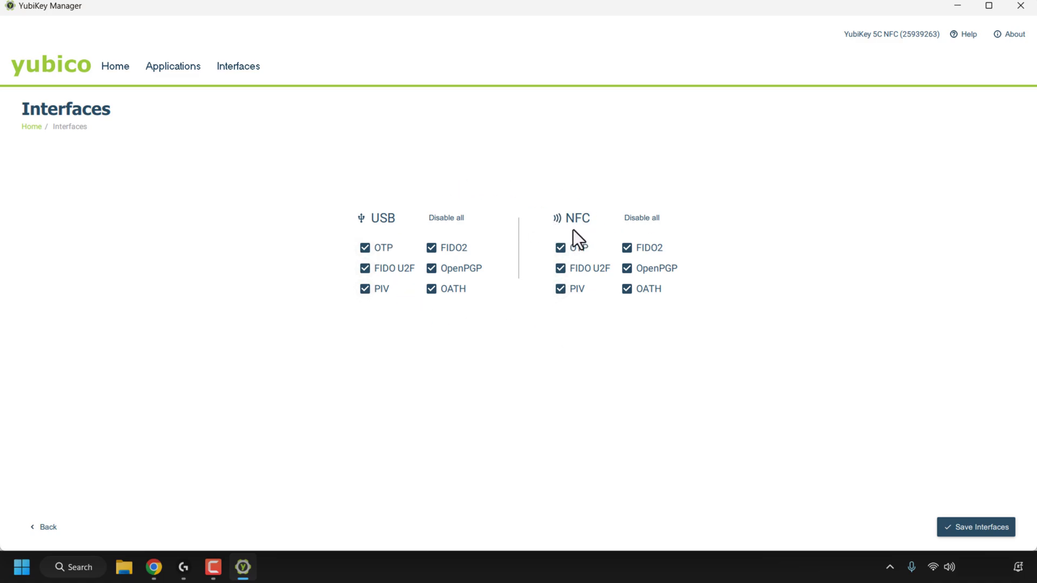
{"action": "left_click", "coordinate": [650, 225]}
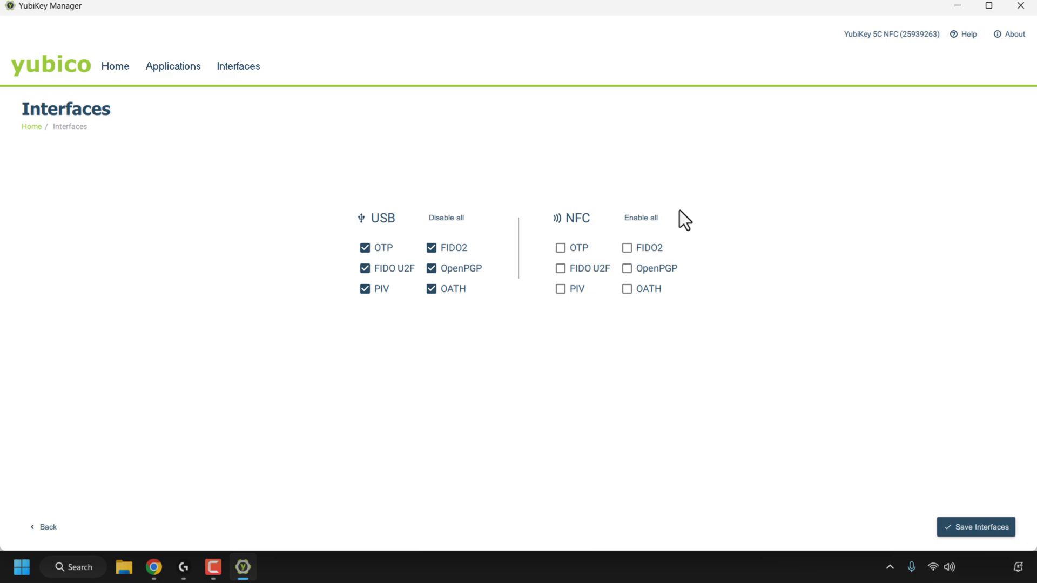
{"action": "left_click", "coordinate": [640, 222]}
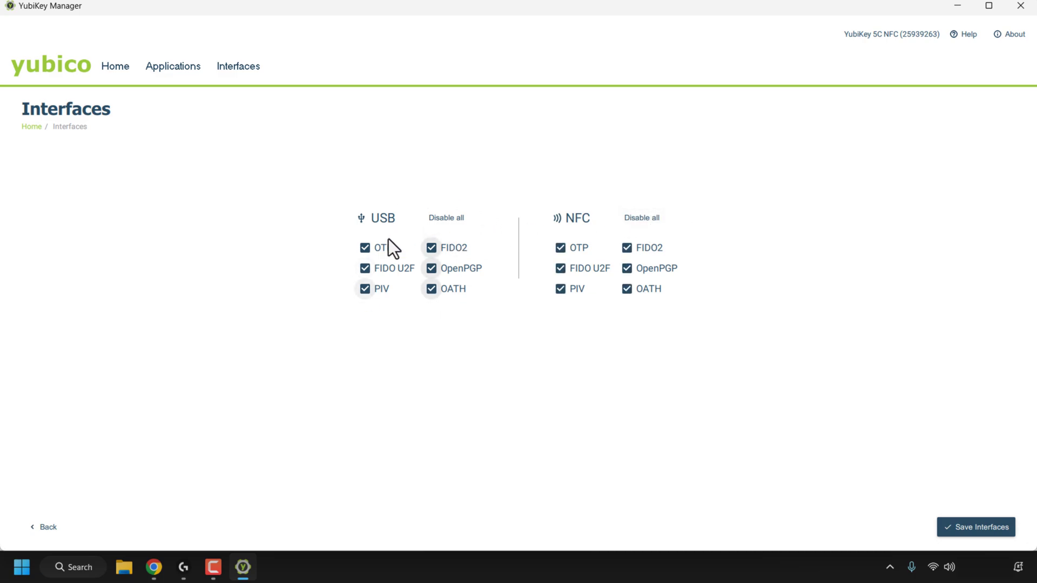
{"action": "left_click", "coordinate": [458, 224]}
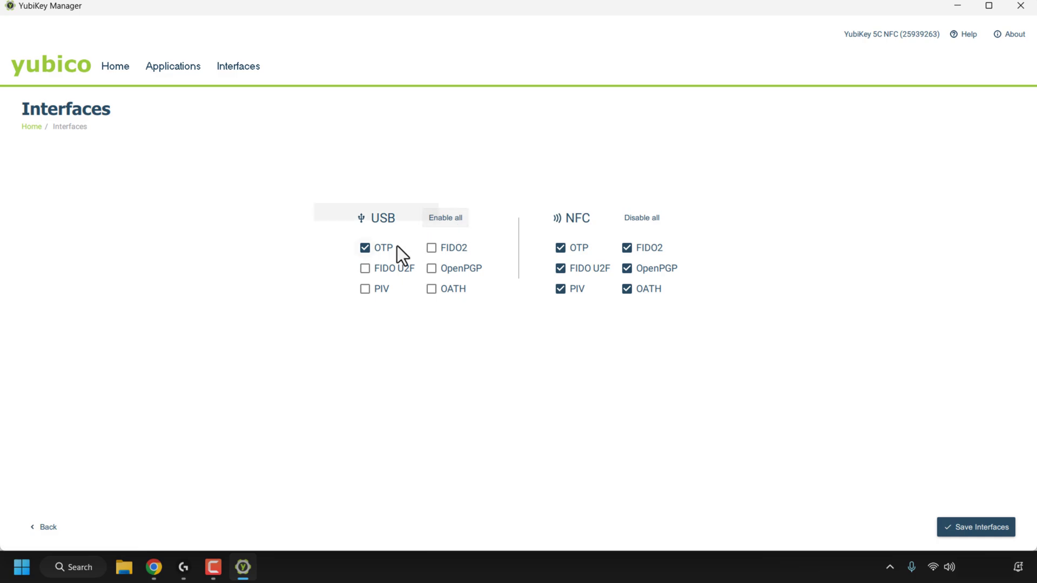
{"action": "left_click", "coordinate": [441, 221]}
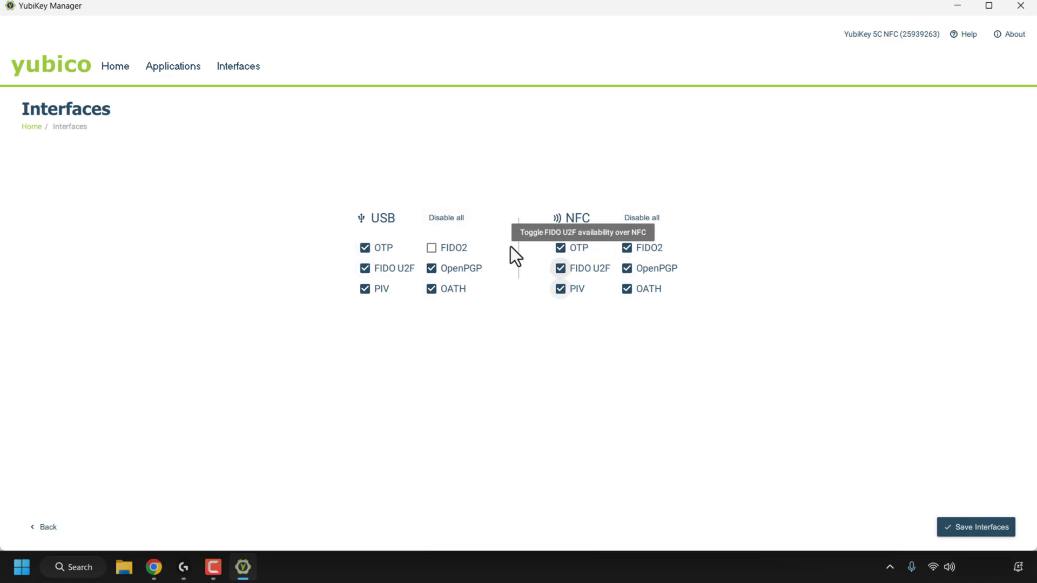
{"action": "left_click", "coordinate": [431, 247]}
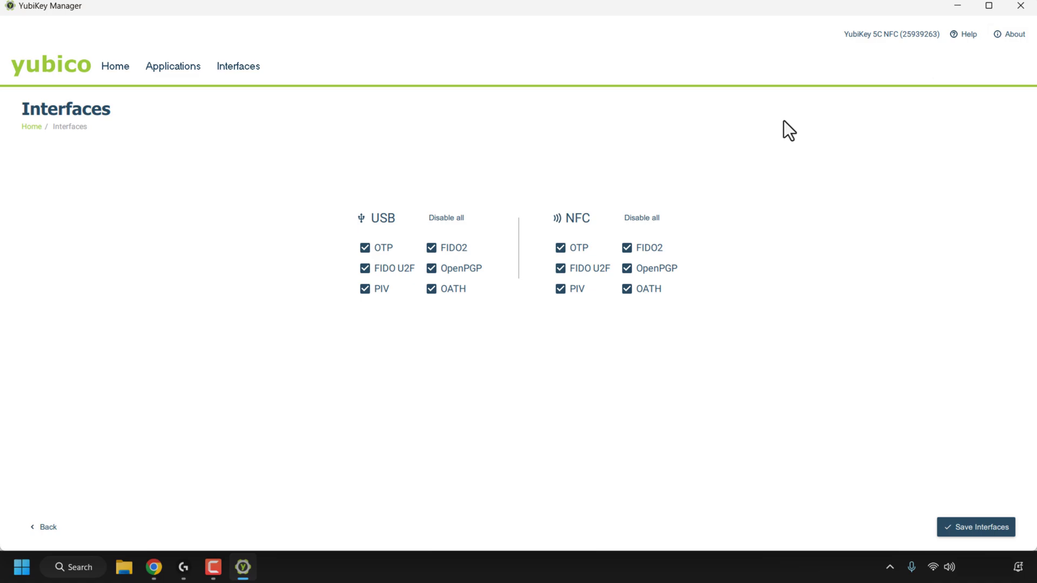
{"action": "left_click", "coordinate": [184, 70]}
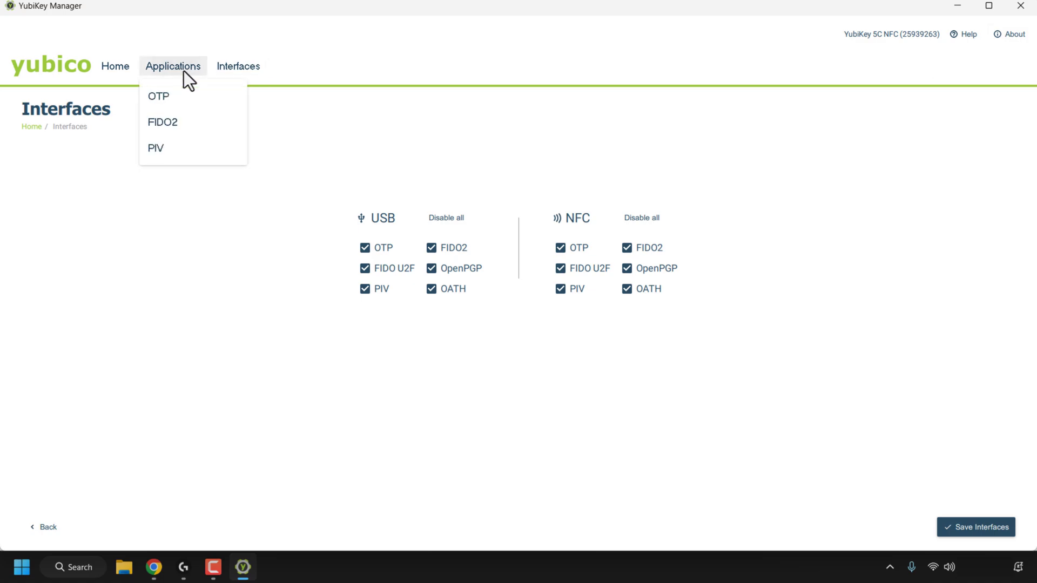
Step: Give the YubiKey 5C NFC a new FIDO2 PIN, entered and confirmed, then go back Home
{"action": "left_click", "coordinate": [197, 123]}
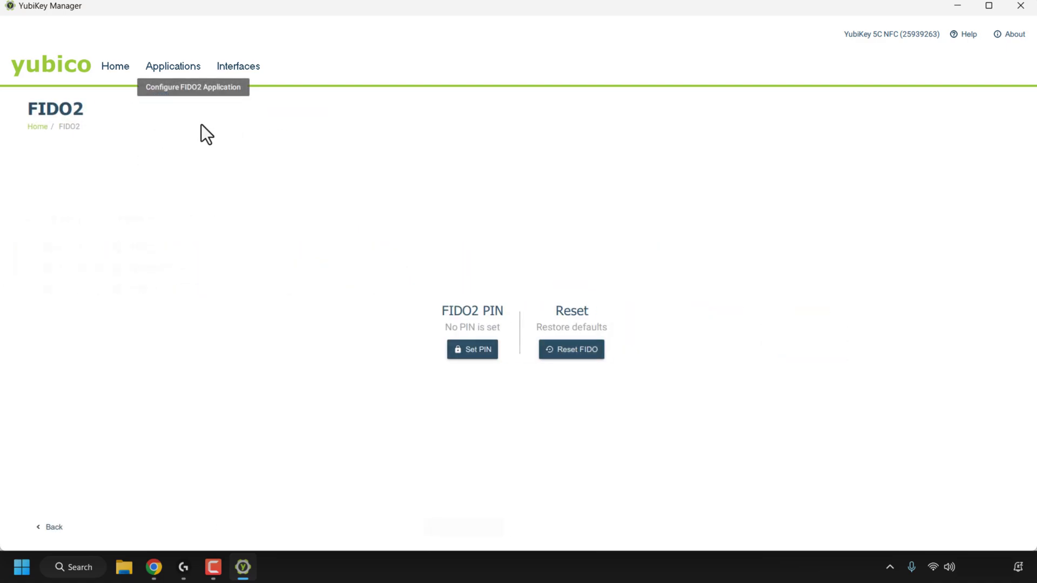
{"action": "left_click", "coordinate": [476, 354]}
{"action": "left_click", "coordinate": [264, 248]}
{"action": "type", "text": "123456"}
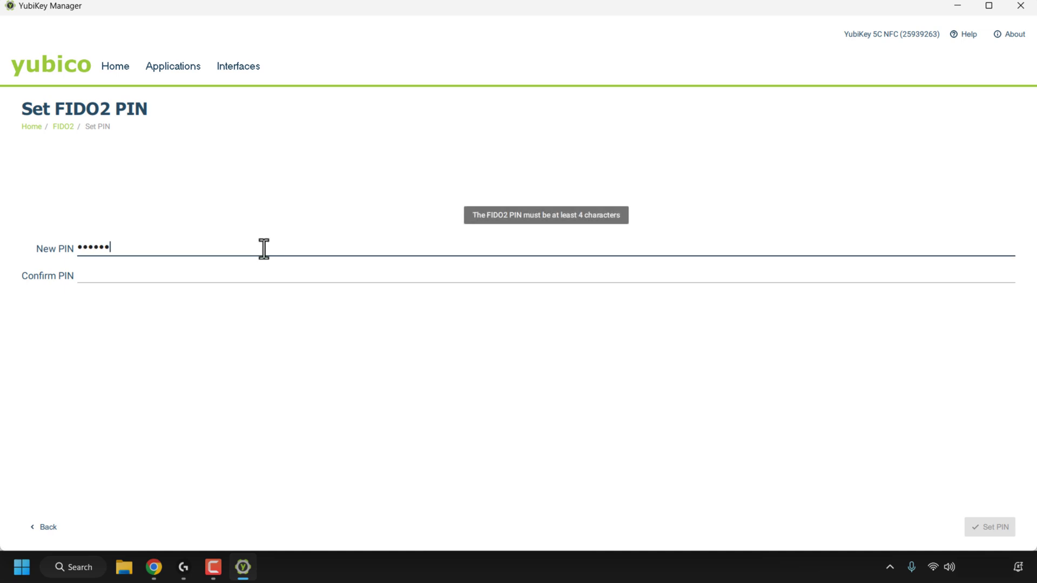
{"action": "left_click", "coordinate": [277, 280]}
{"action": "type", "text": "123456"}
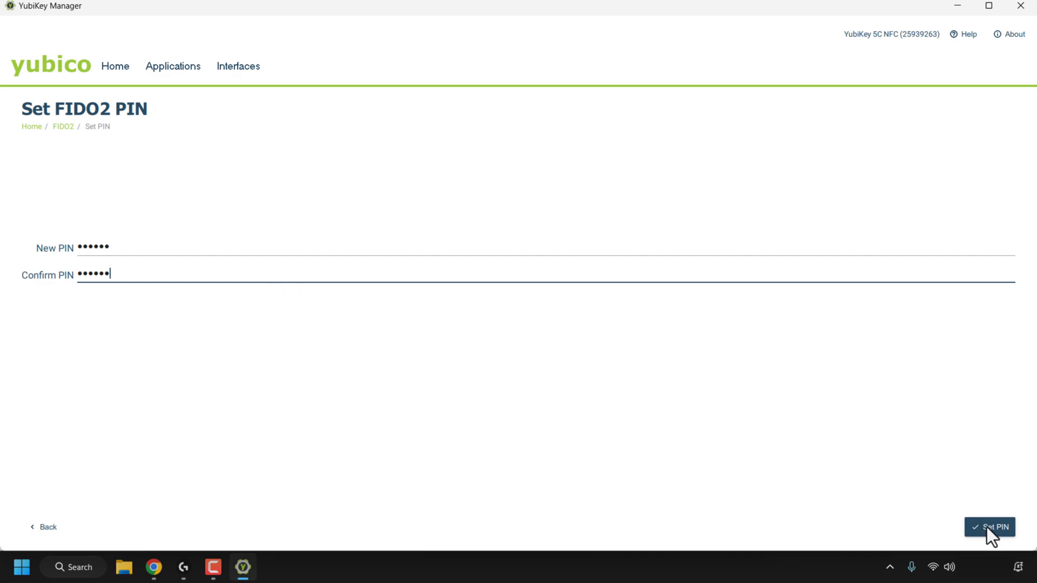
{"action": "left_click", "coordinate": [991, 528]}
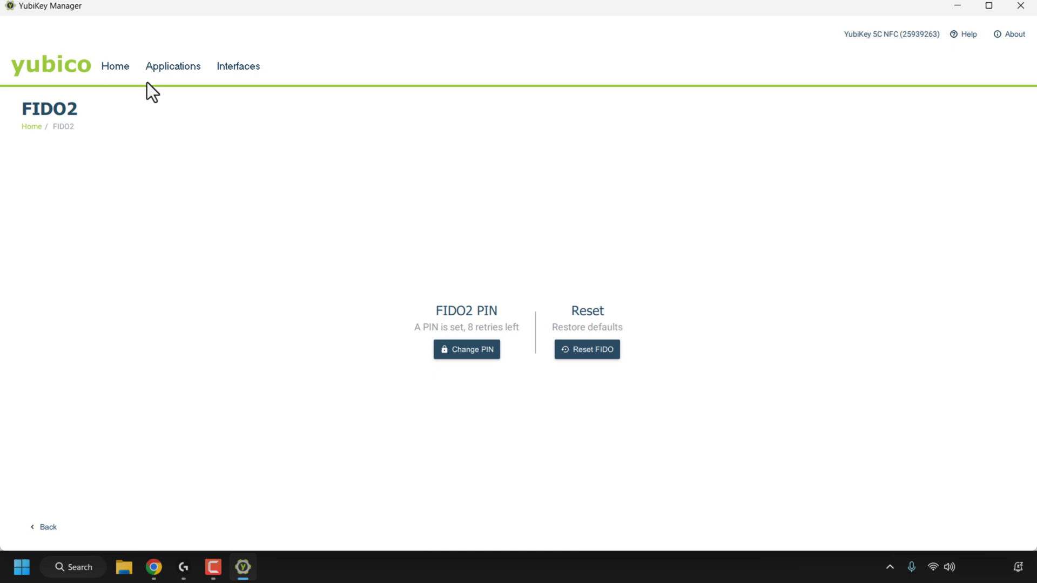
{"action": "left_click", "coordinate": [128, 73]}
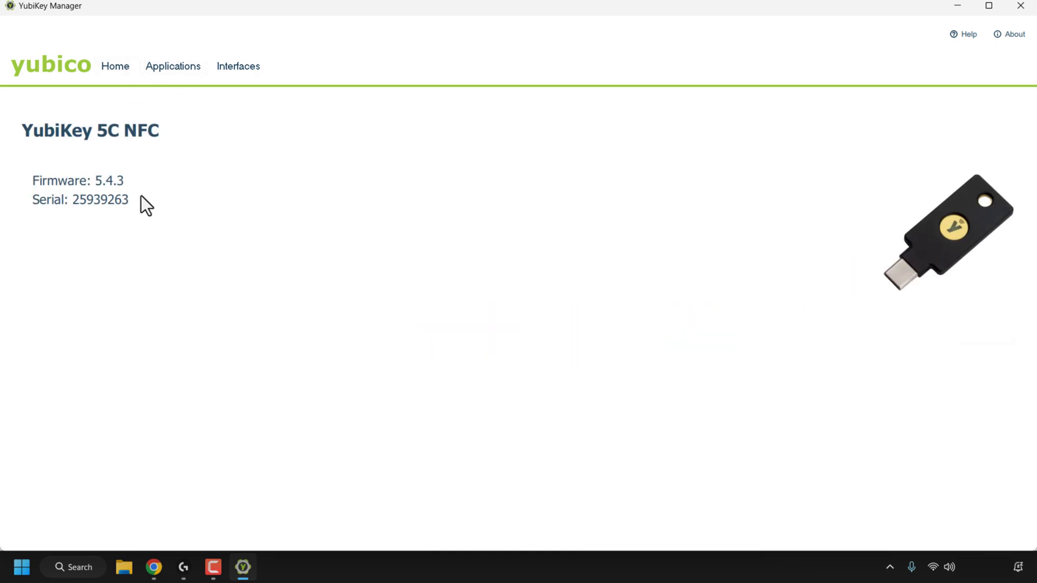